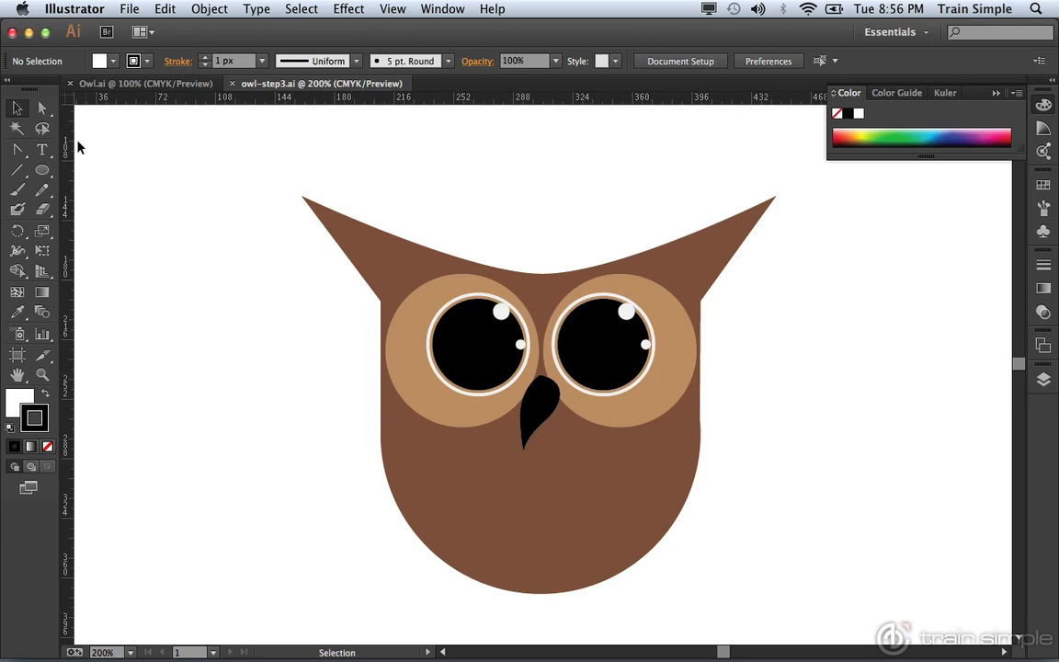
# Step: Move the left ear's tip anchor up and outward with the Direct Selection tool to make the ear taller
pyautogui.click(43, 110)
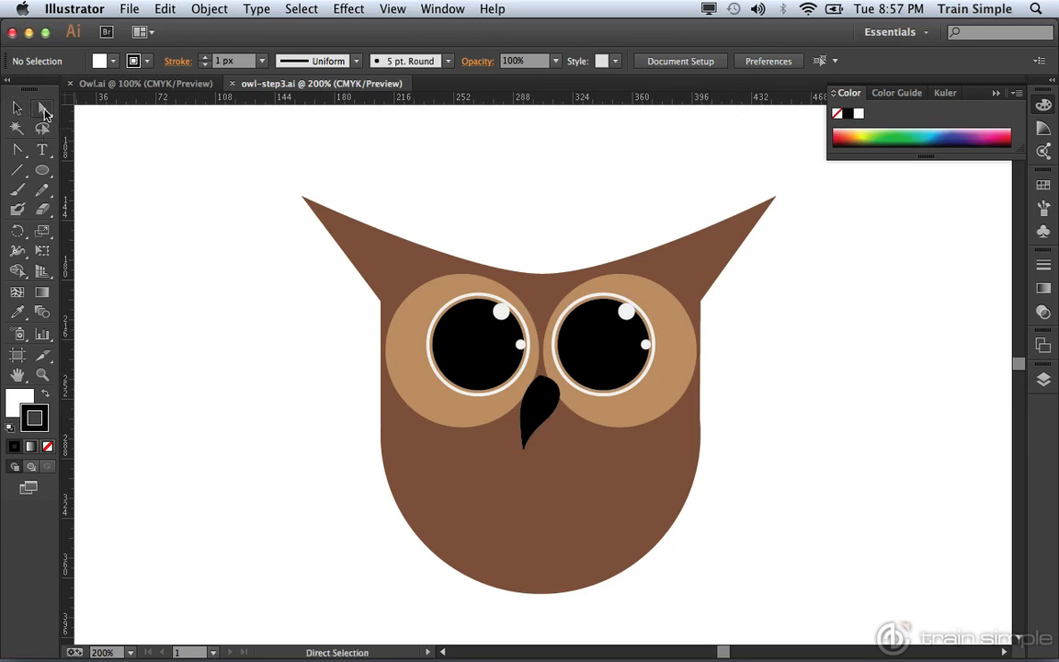
pyautogui.click(302, 199)
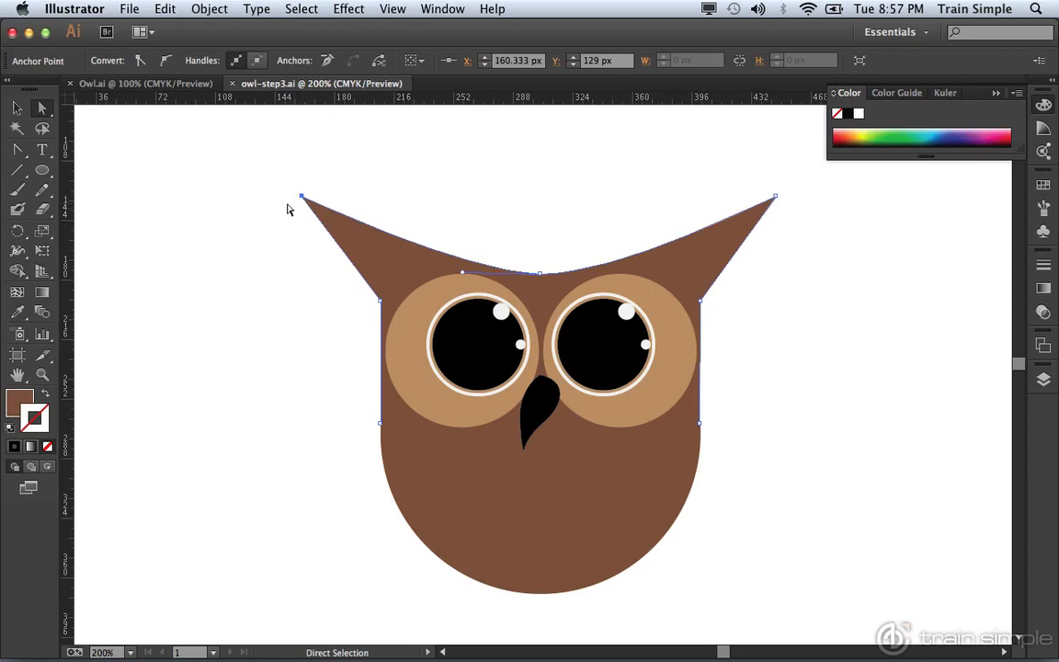
pyautogui.moveTo(303, 198); pyautogui.dragTo(324, 157)
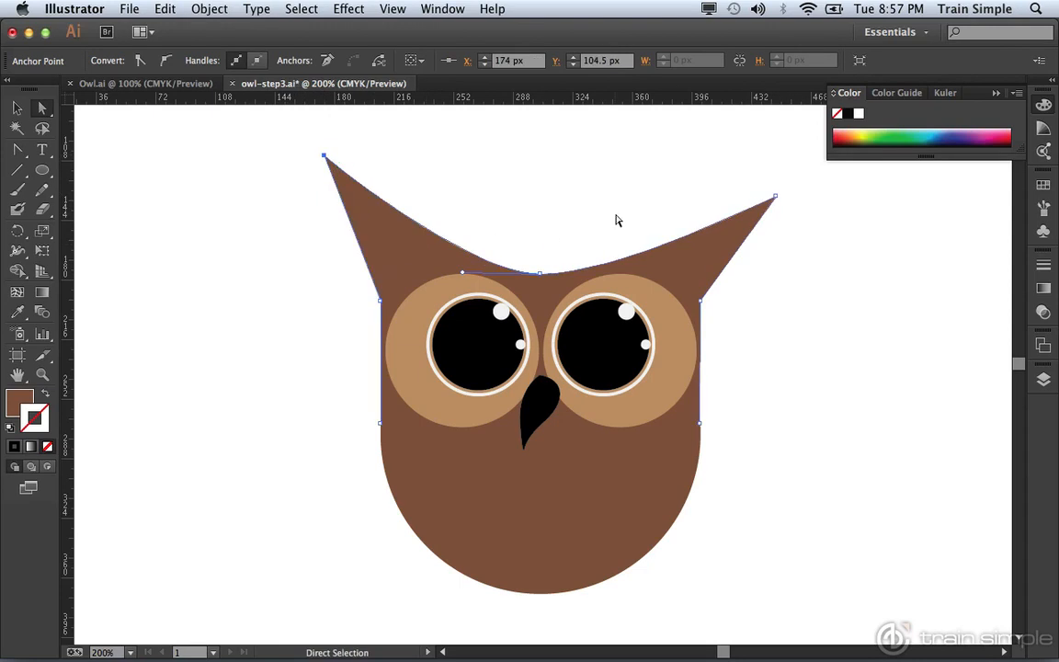
# Step: Move the right ear's tip anchor upward to the same height as the left ear tip
pyautogui.click(775, 198)
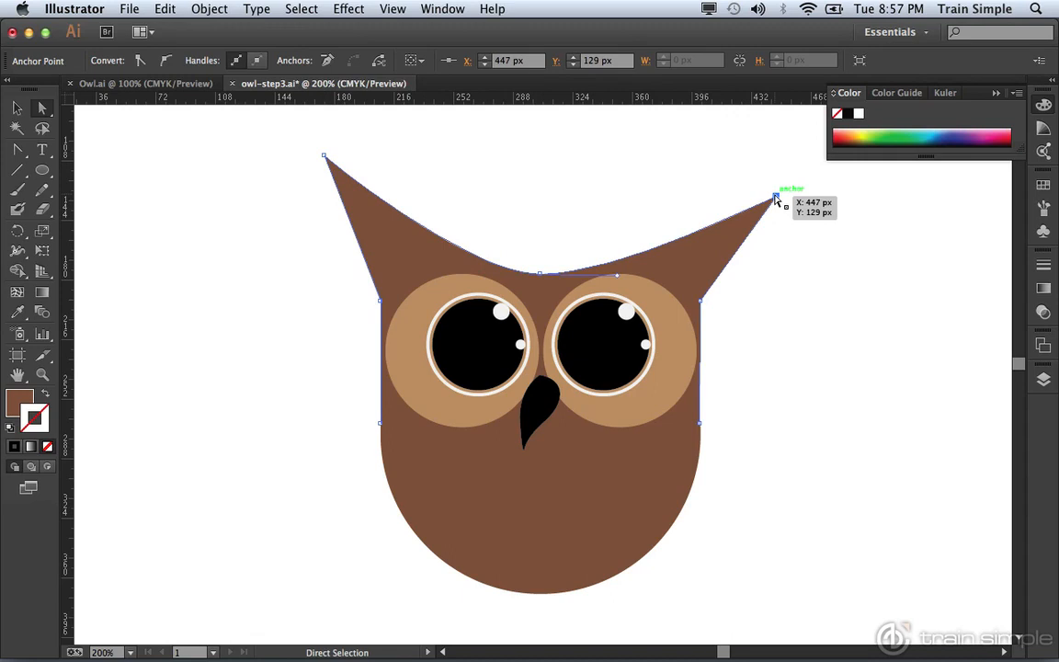
pyautogui.click(393, 10)
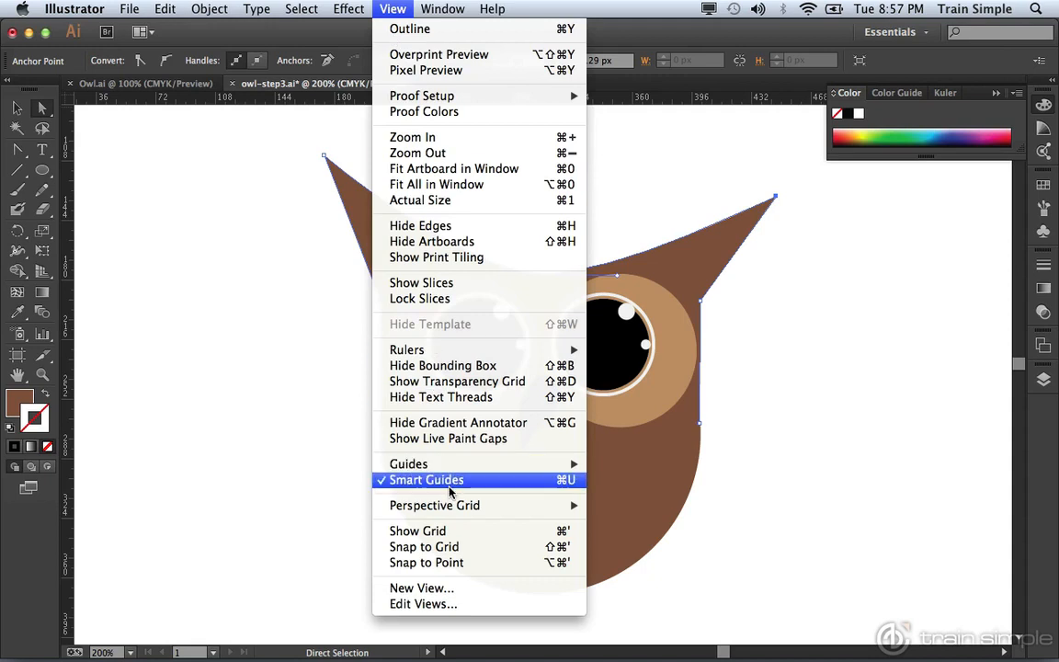
pyautogui.click(825, 315)
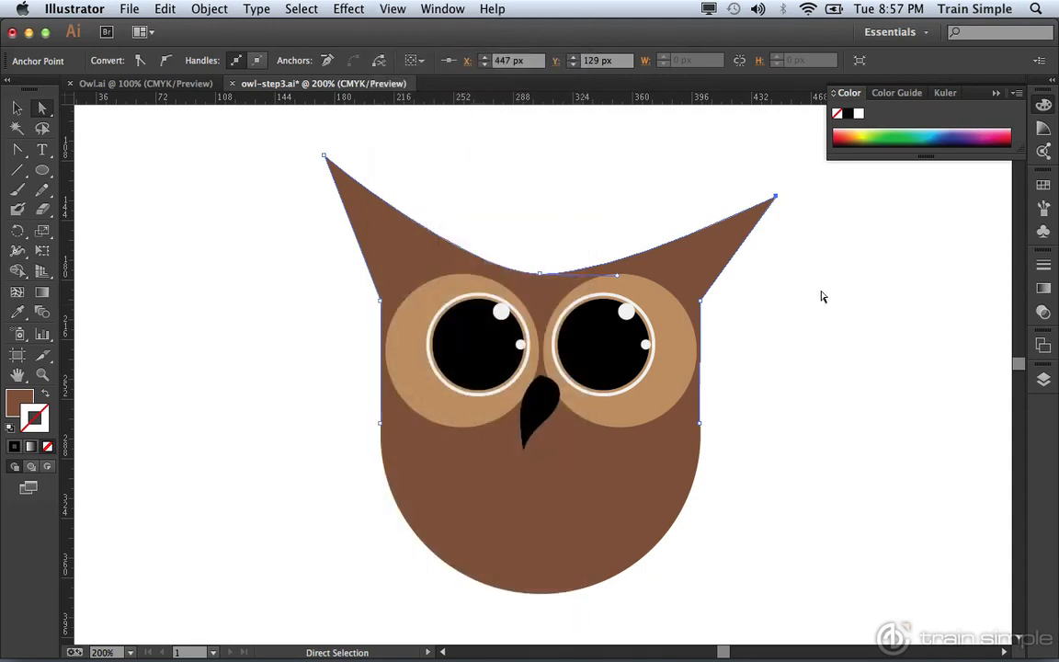
pyautogui.moveTo(775, 197); pyautogui.dragTo(739, 158)
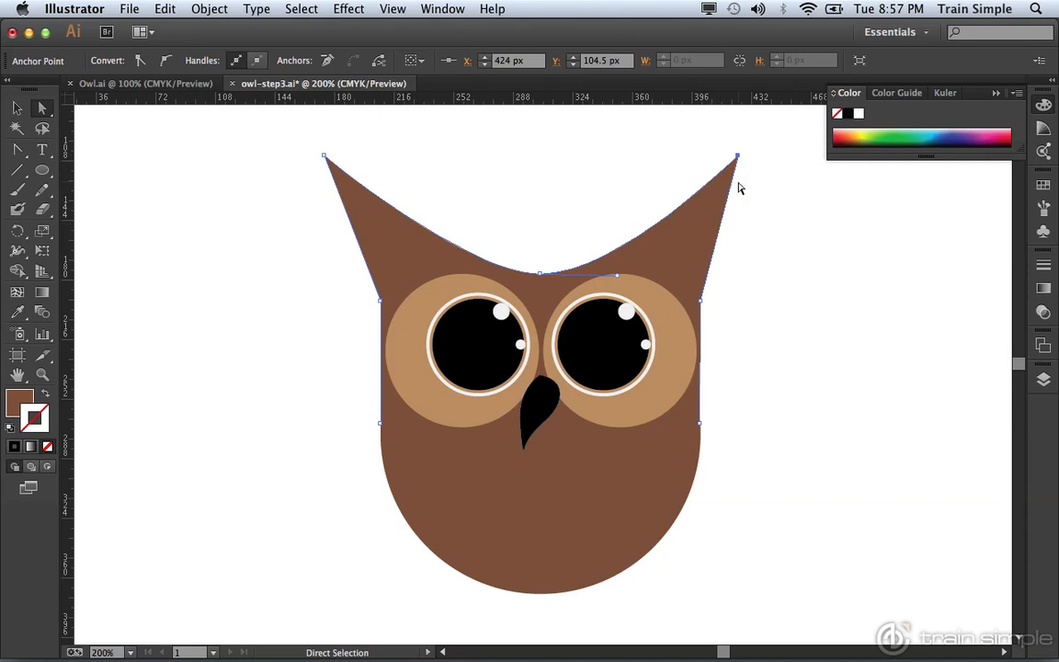
pyautogui.moveTo(738, 158); pyautogui.dragTo(753, 158)
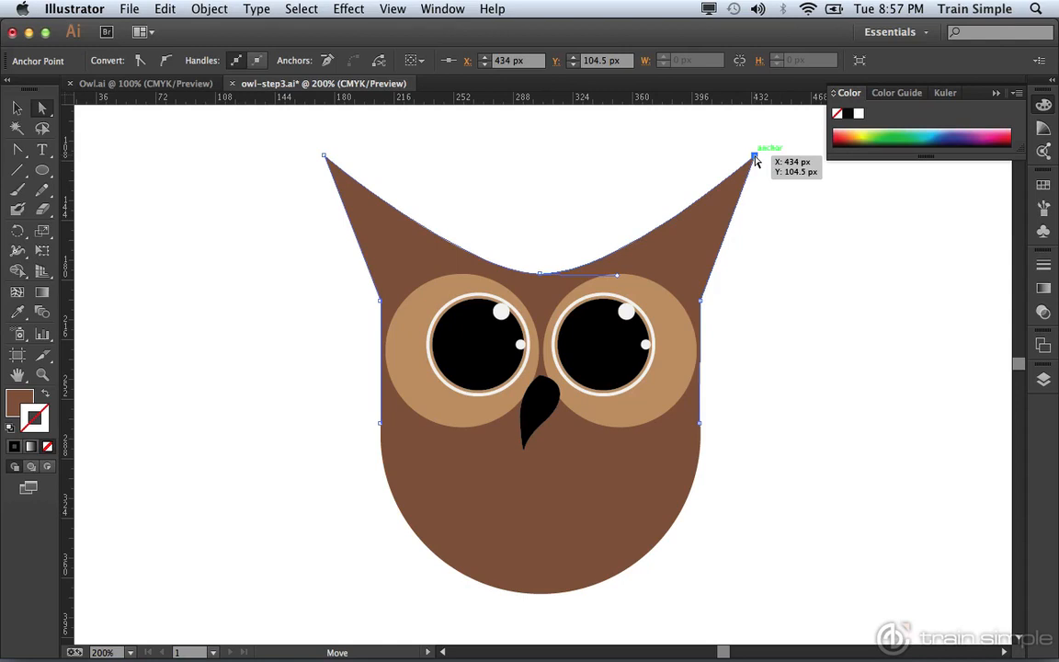
pyautogui.click(770, 343)
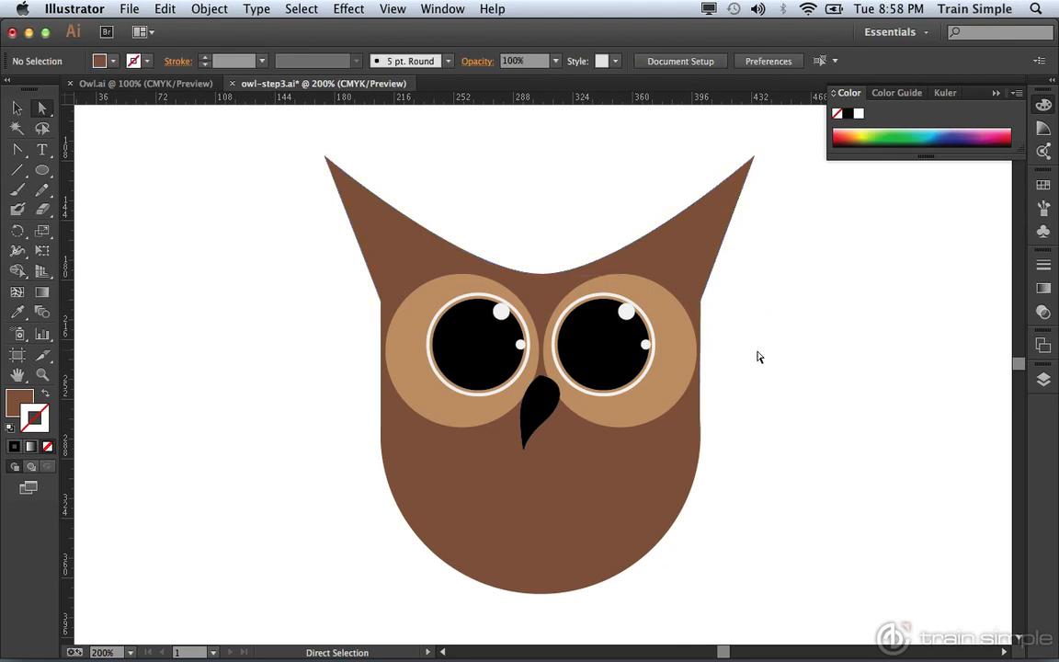
# Step: Draw a brown circle centred below the eyes to form the owl's body
pyautogui.press('super+space')
pyautogui.keyDown('alt'); pyautogui.click(533, 368); pyautogui.keyUp('alt')
pyautogui.keyDown('alt'); pyautogui.click(525, 381); pyautogui.keyUp('alt')
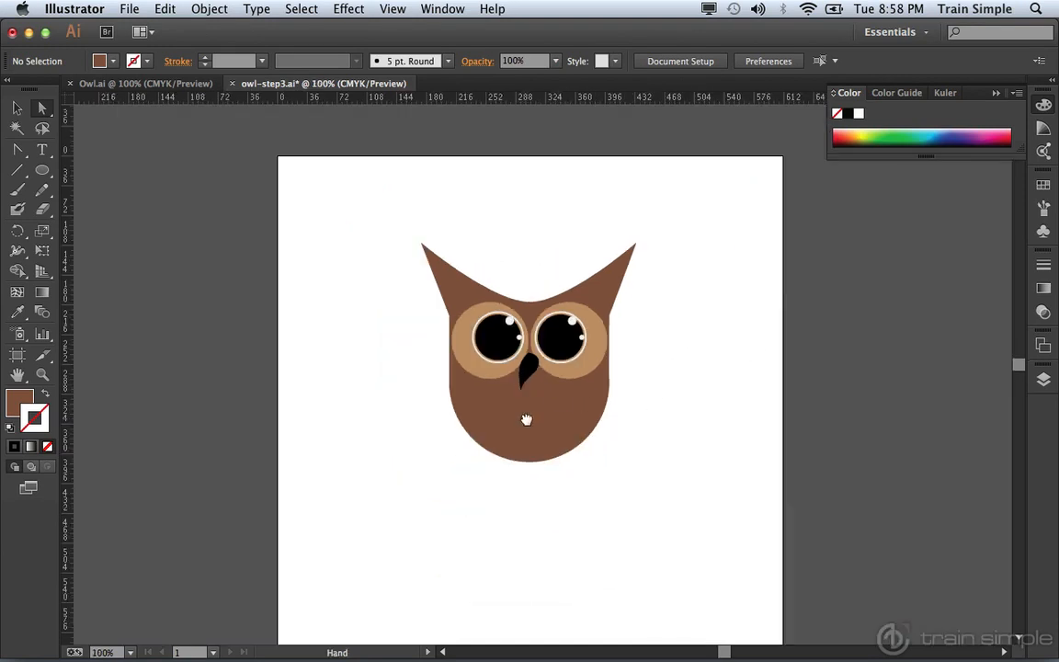
pyautogui.scroll(-5, 523, 377)
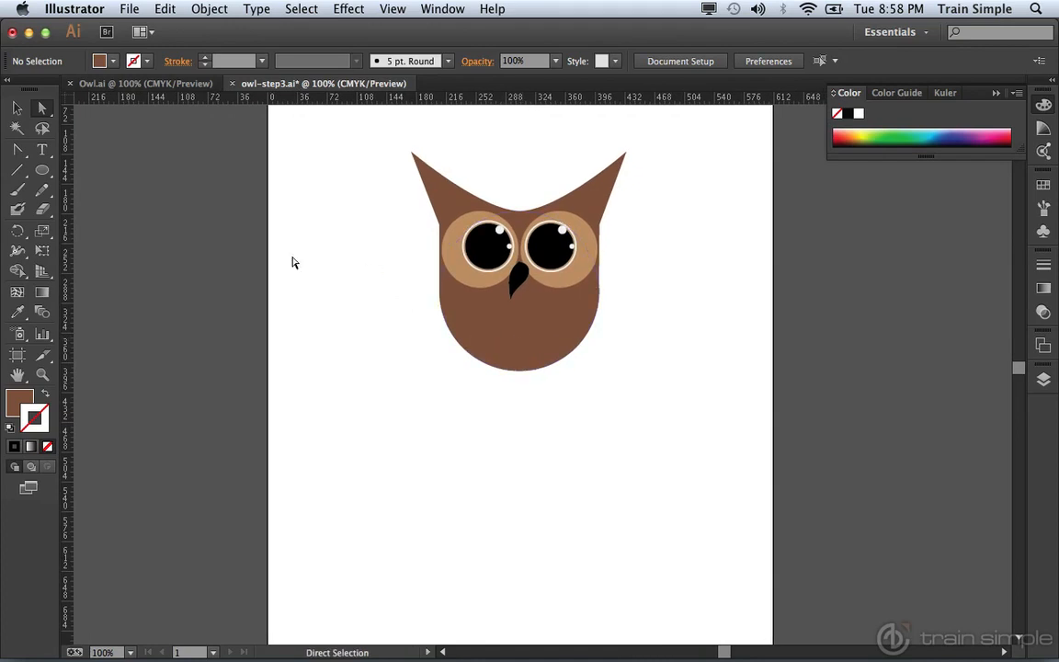
pyautogui.click(45, 173)
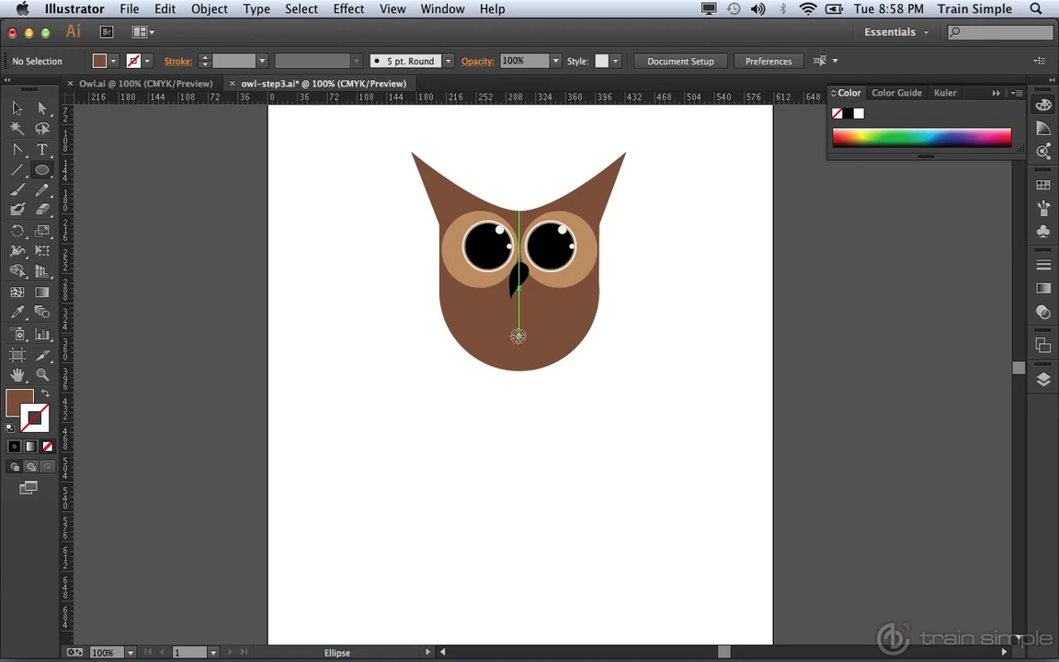
pyautogui.moveTo(517, 335); pyautogui.dragTo(550, 422)
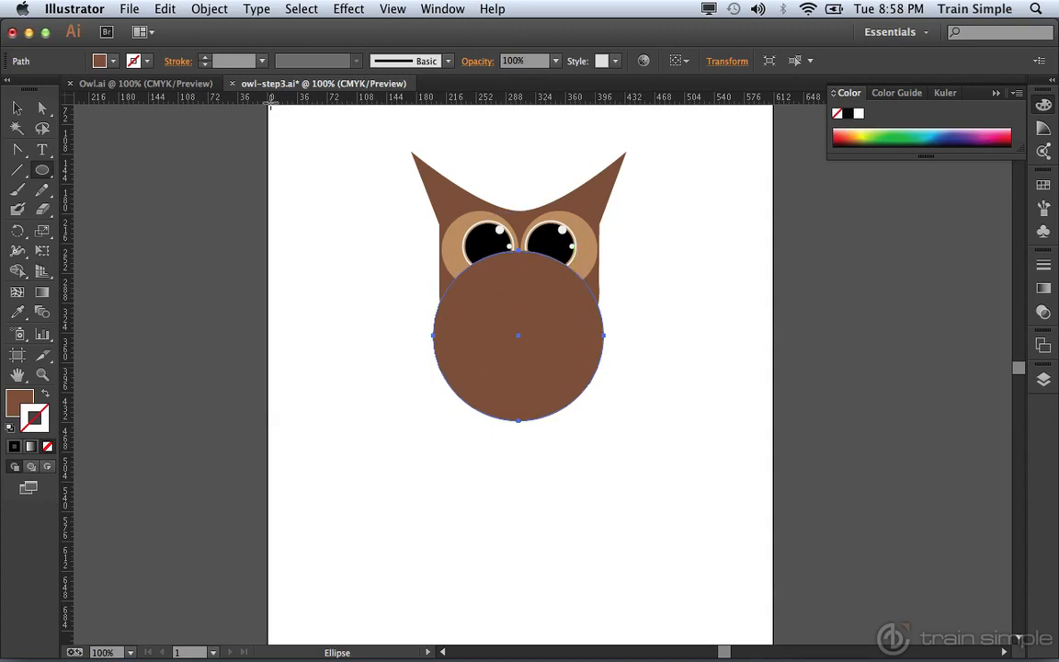
pyautogui.click(210, 9)
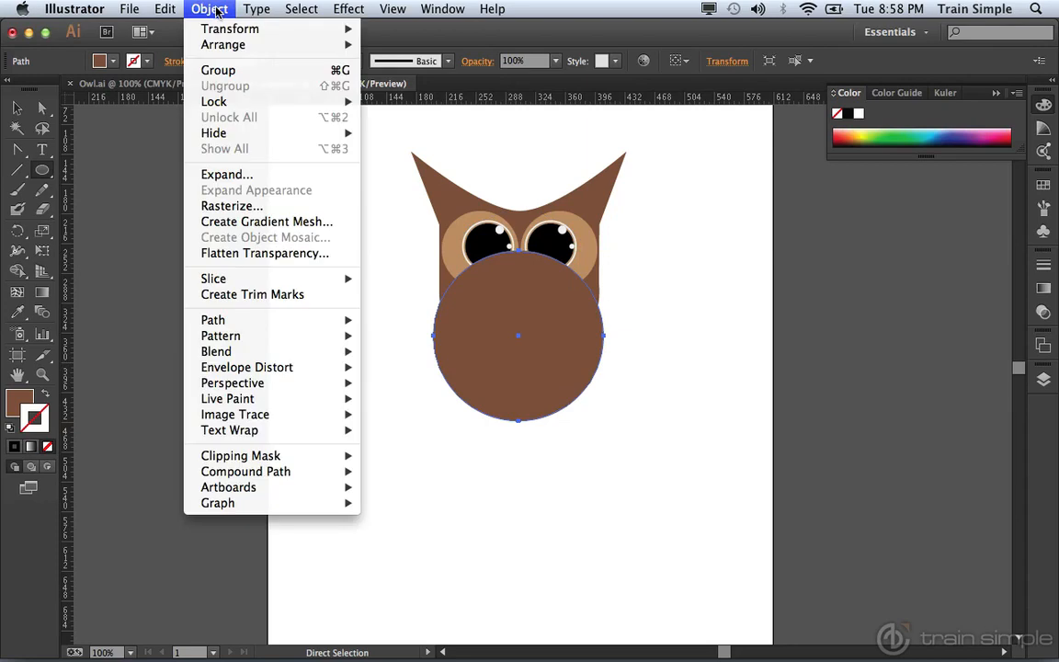
pyautogui.moveTo(321, 44)
pyautogui.click(404, 93)
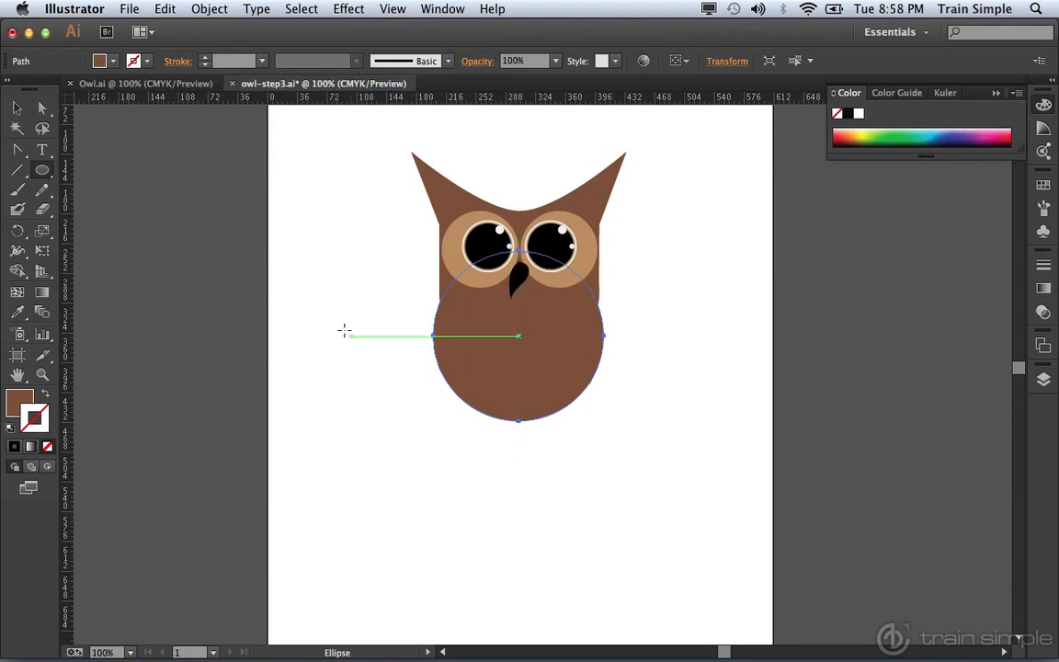
# Step: Nudge the body circle's bottom anchor downward to Y 503 px, stretching it into an egg shape
pyautogui.click(44, 110)
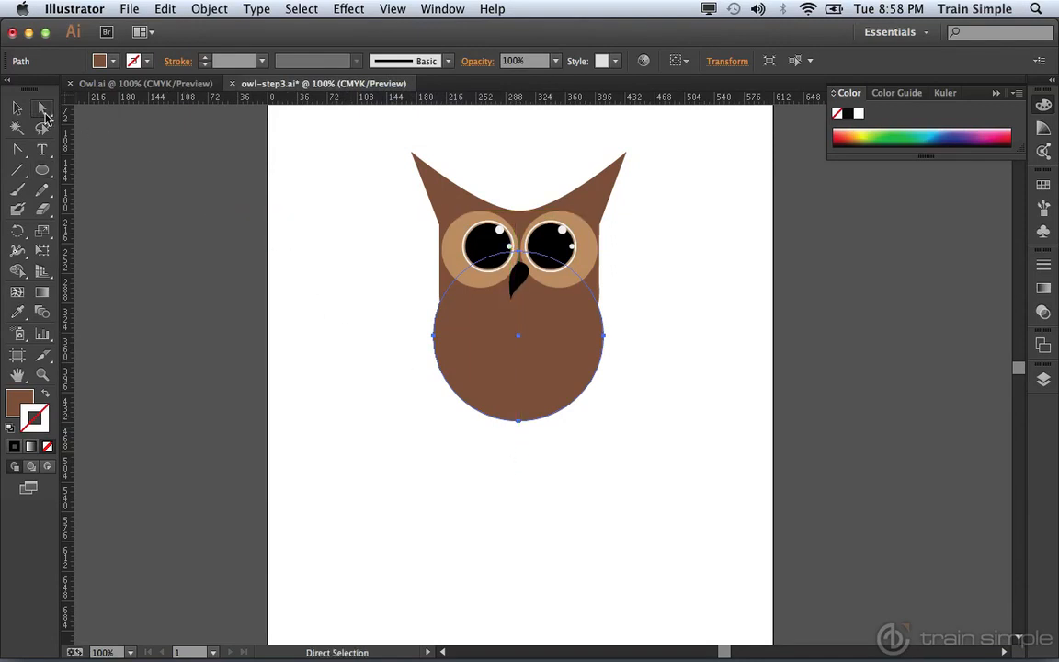
pyautogui.click(361, 436)
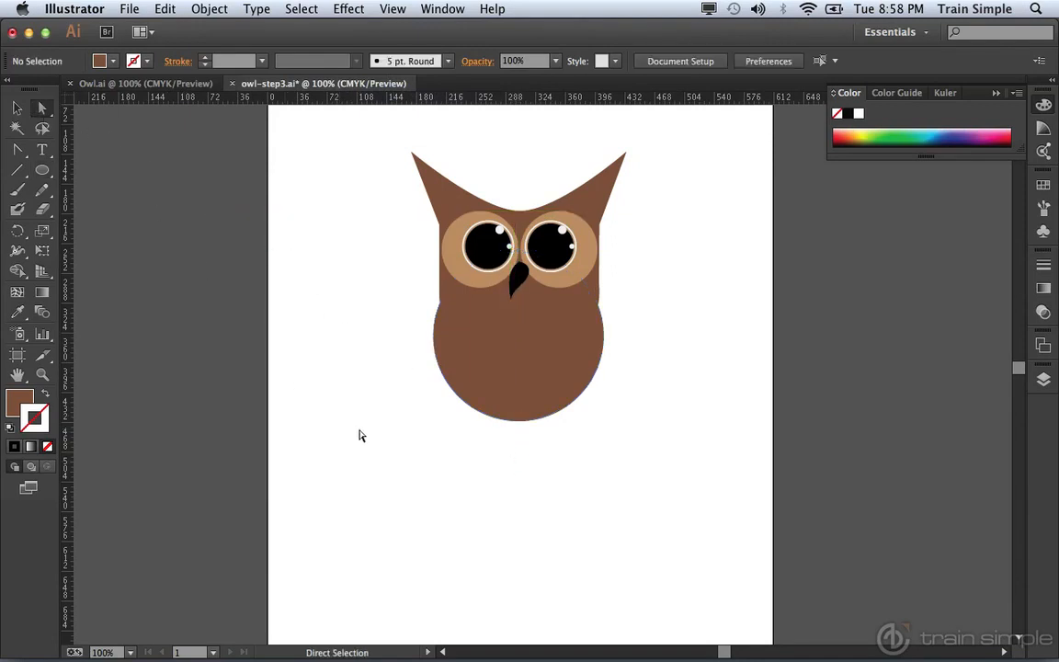
pyautogui.click(518, 422)
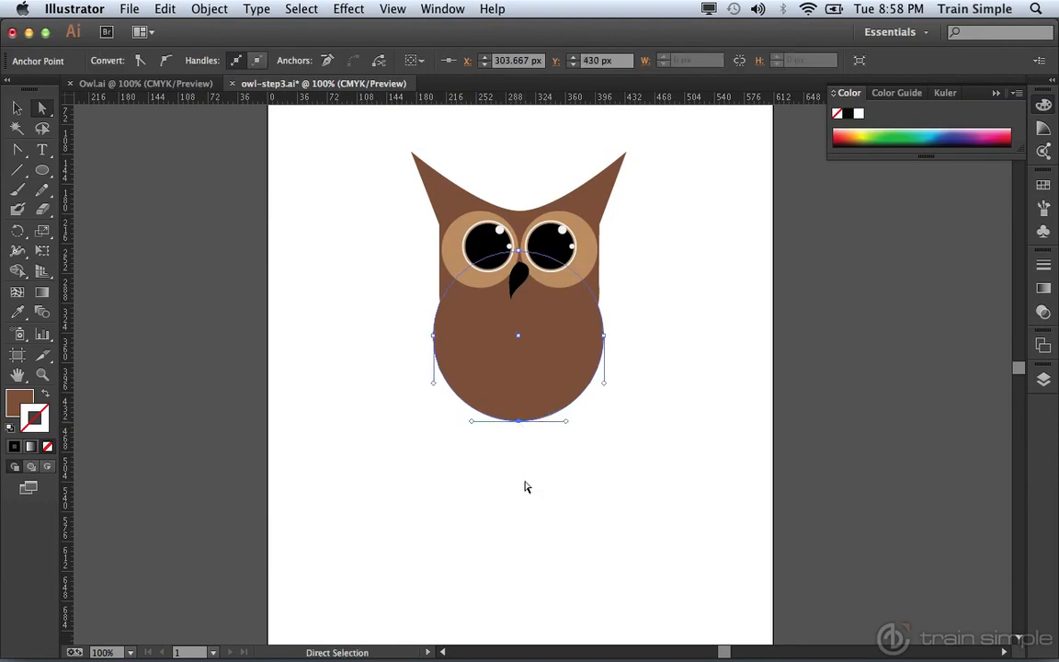
pyautogui.press('Down')
pyautogui.press('Down')
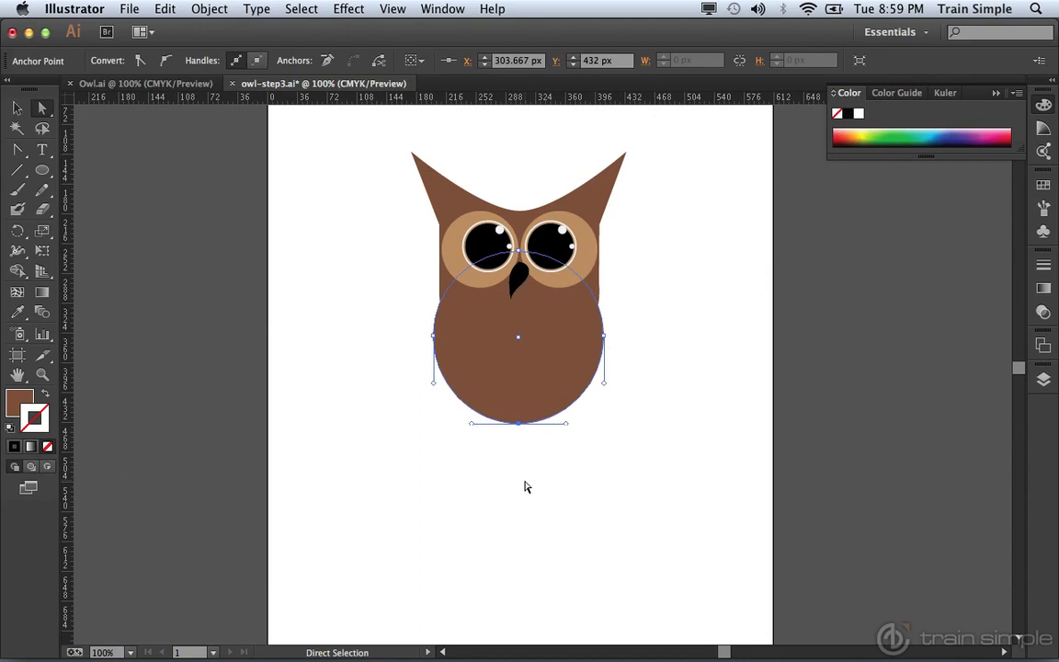
pyautogui.hotkey('shift', 'Down')
pyautogui.hotkey('shift', 'Down')
pyautogui.hotkey('shift', 'Down')
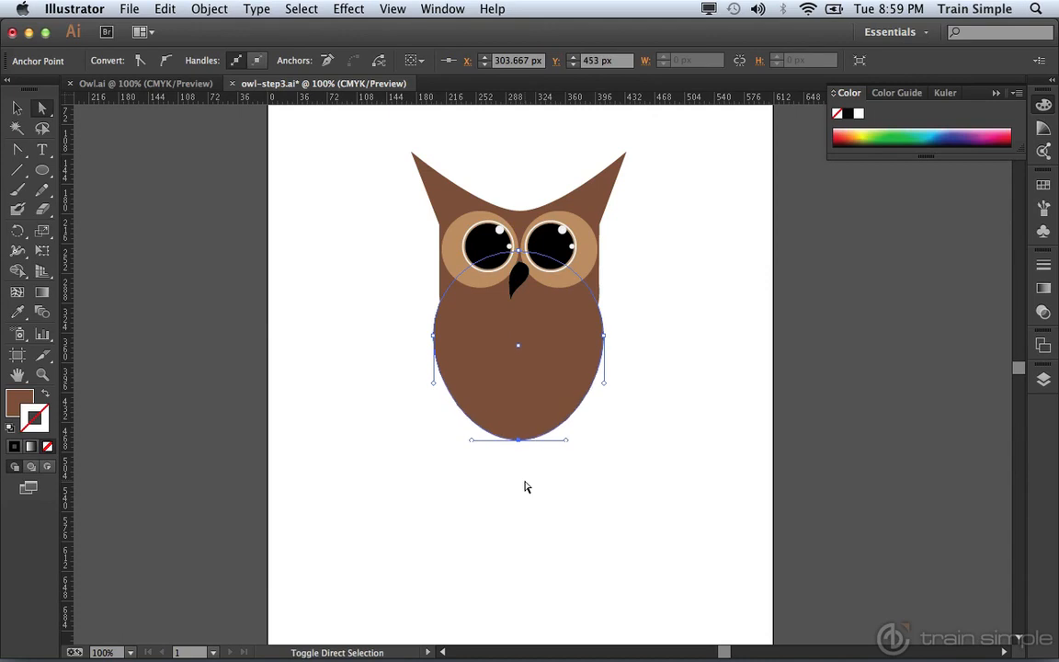
pyautogui.hotkey('shift', 'Down')
pyautogui.hotkey('shift', 'Down')
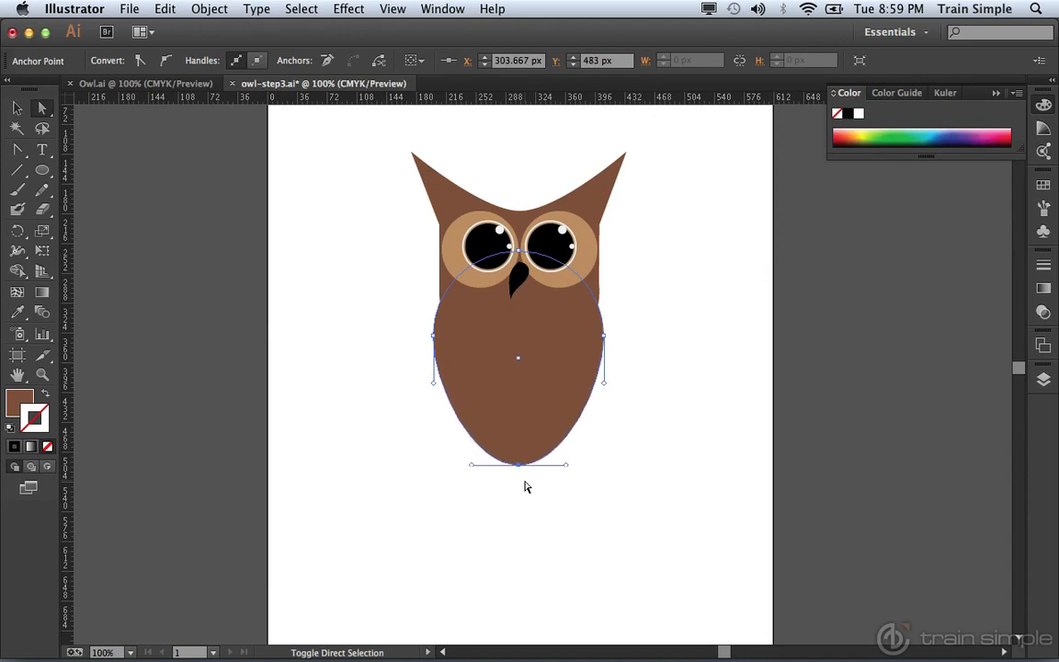
pyautogui.hotkey('shift', 'Down')
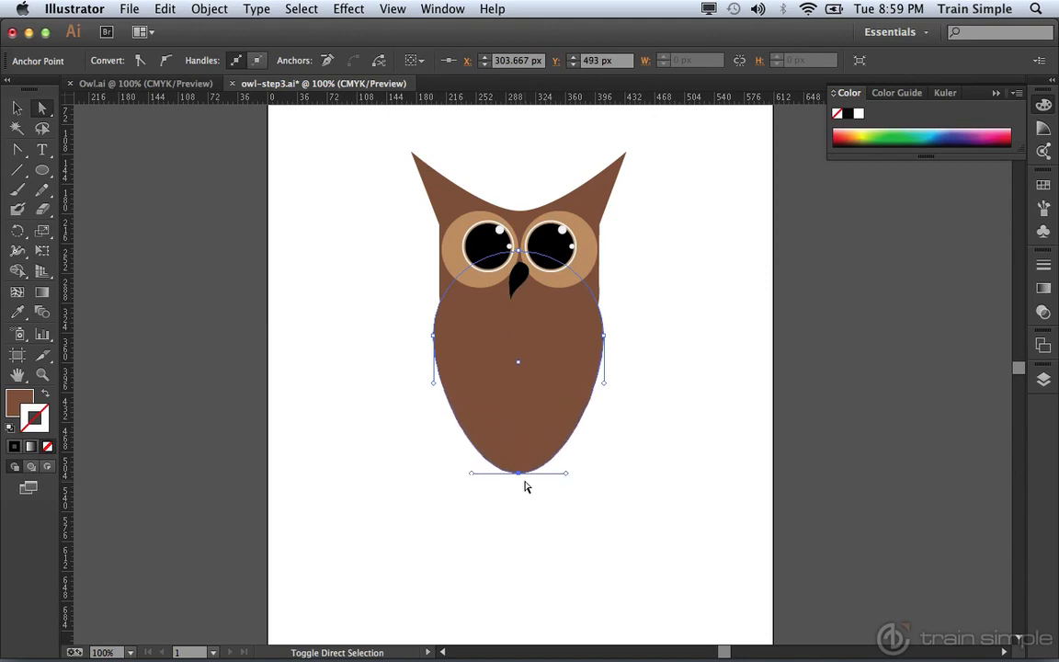
pyautogui.hotkey('shift', 'Down')
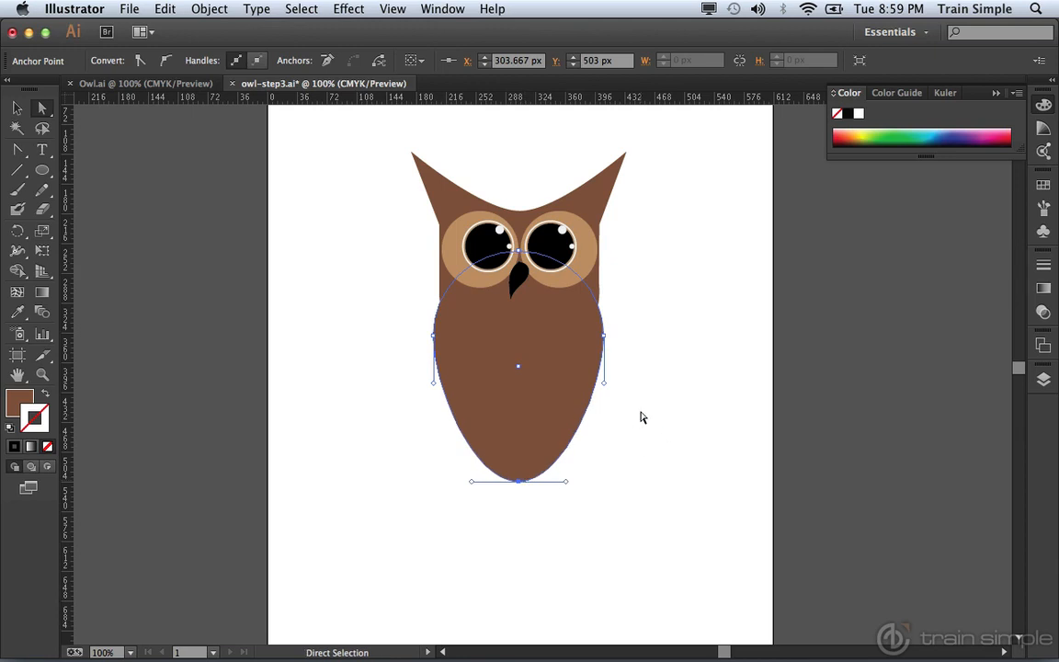
pyautogui.click(703, 342)
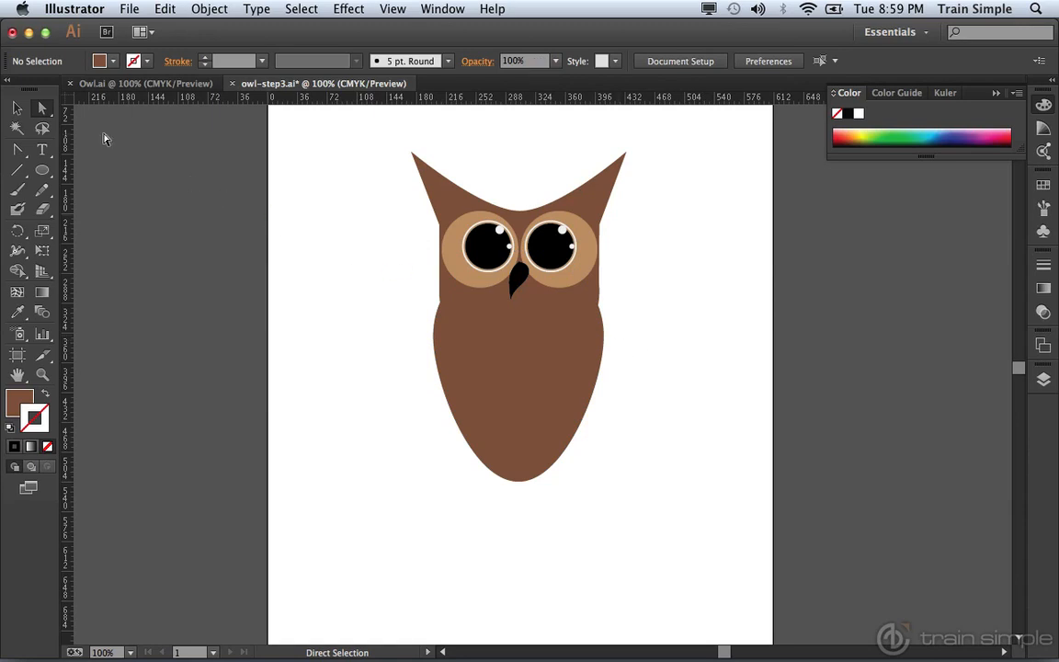
# Step: Nudge the body shape one step to the right to centre it under the head
pyautogui.click(17, 107)
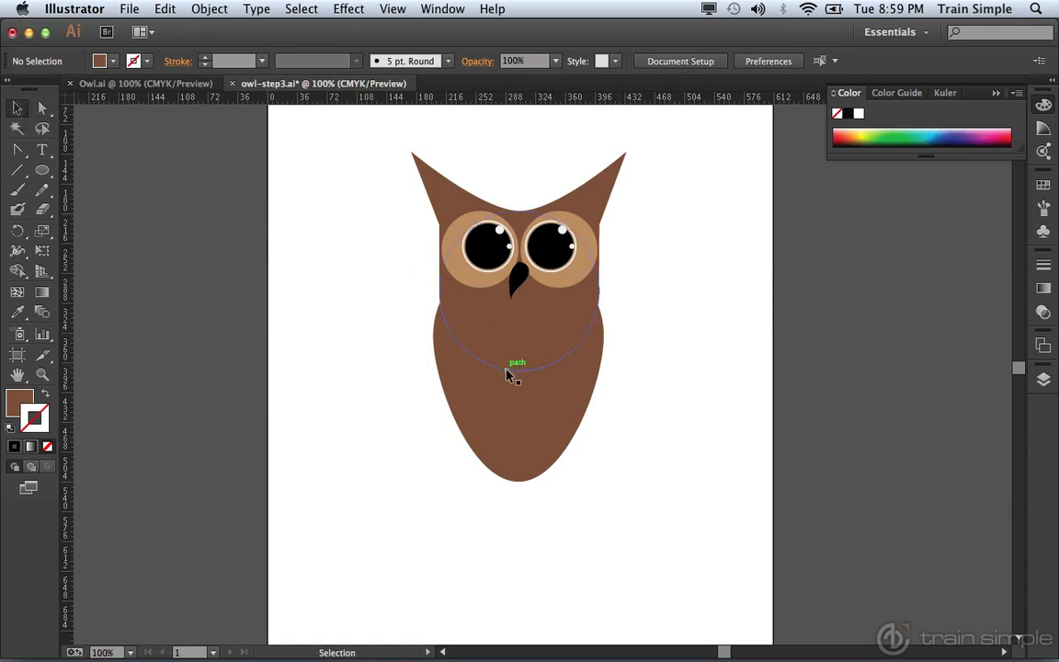
pyautogui.click(515, 407)
pyautogui.press('Right')
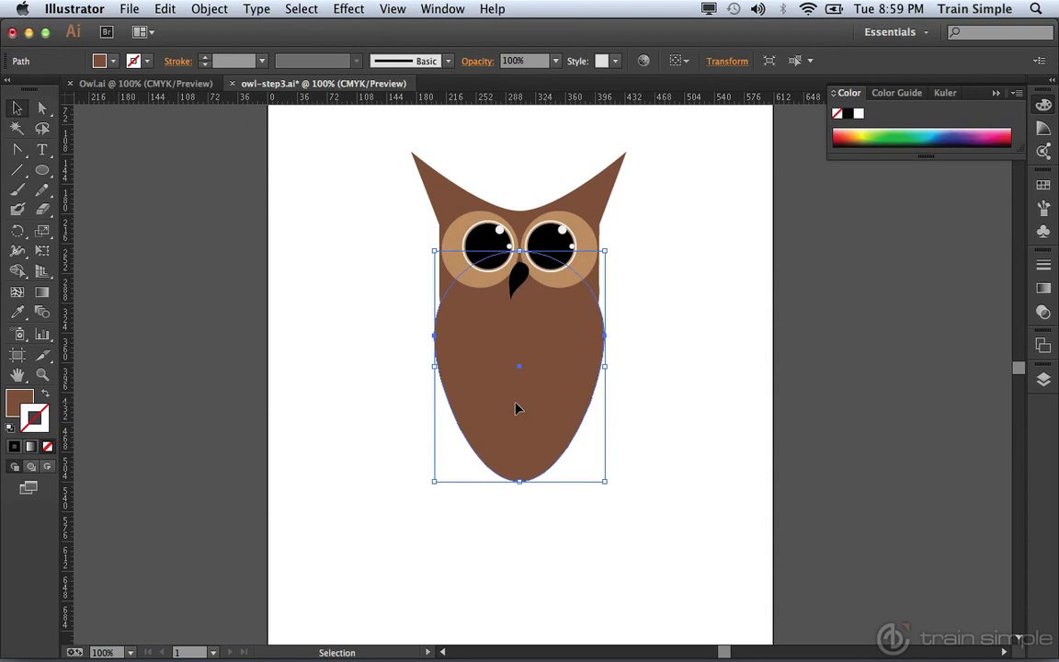
pyautogui.click(692, 377)
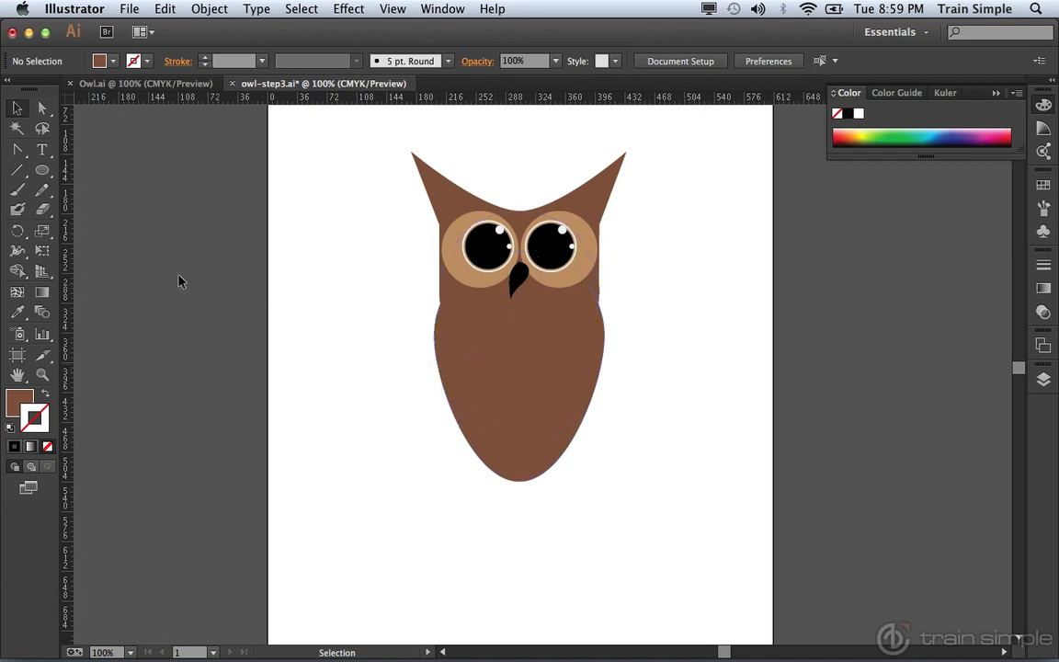
# Step: Draw a belly ellipse filled with the C=25 M=40 Y=65 K=0 swatch on the body
pyautogui.click(42, 170)
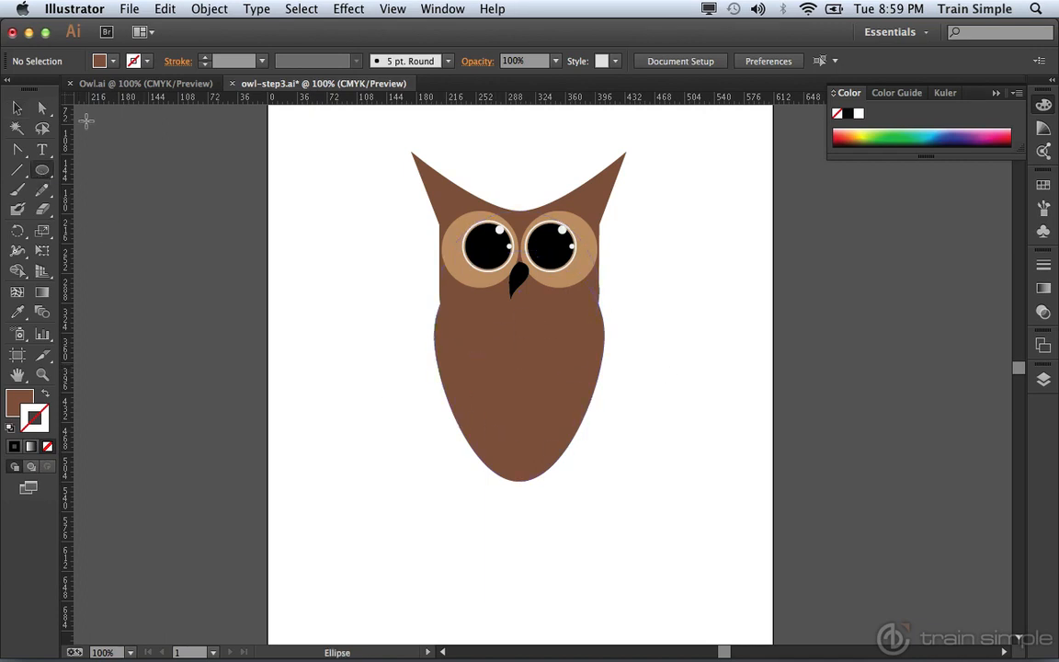
pyautogui.click(113, 60)
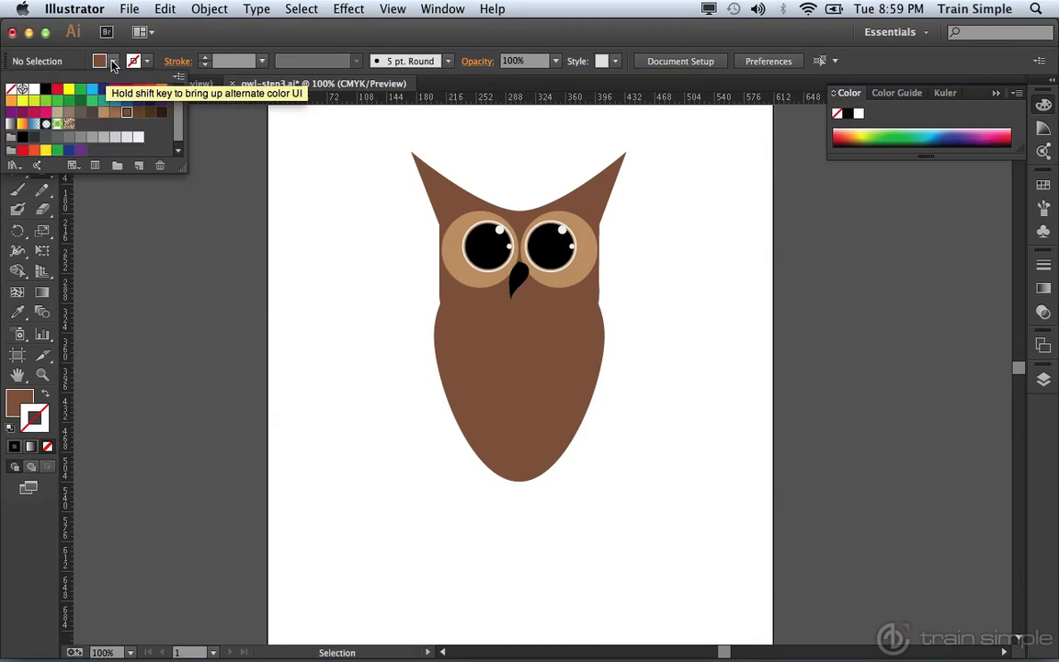
pyautogui.click(106, 114)
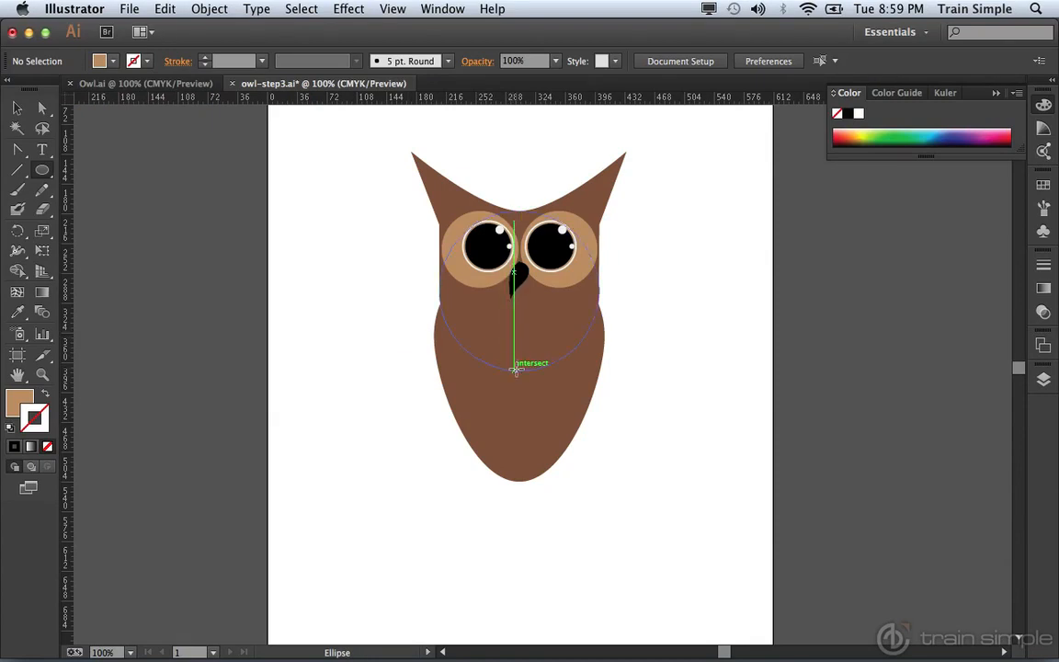
pyautogui.moveTo(516, 368); pyautogui.dragTo(552, 454)
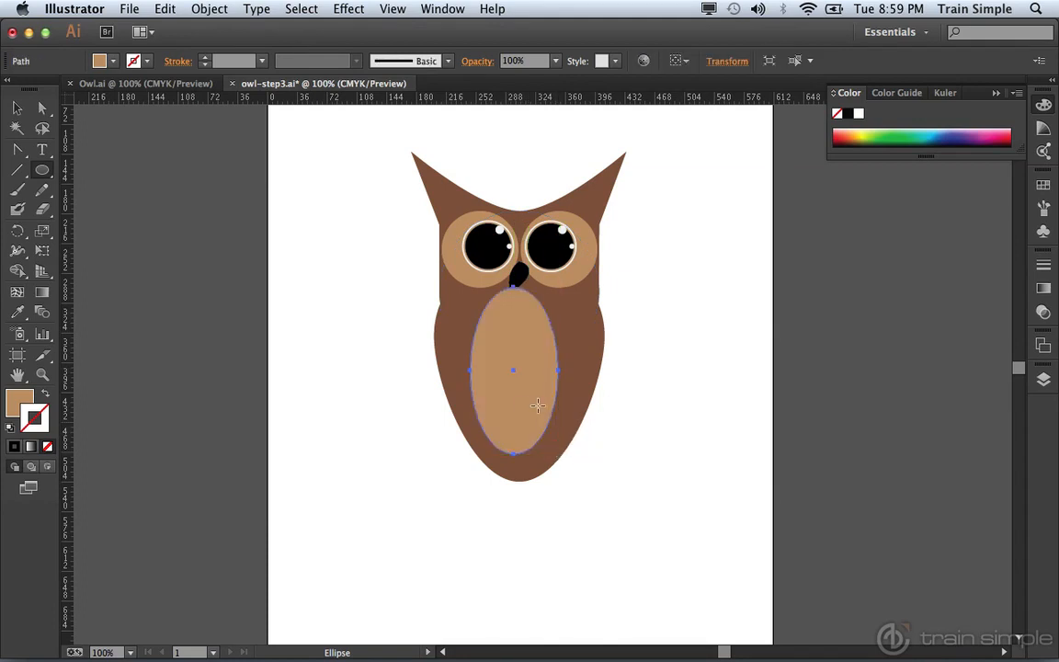
# Step: Nudge the belly ellipse downward and slightly right to centre it on the lower body
pyautogui.press('v')
pyautogui.press('Down')
pyautogui.press('Down')
pyautogui.press('Down')
pyautogui.press('Down')
pyautogui.press('Down')
pyautogui.press('Down')
pyautogui.press('Down')
pyautogui.press('Down')
pyautogui.press('Down')
pyautogui.press('Down')
pyautogui.press('Down')
pyautogui.press('Down')
pyautogui.press('Down')
pyautogui.press('Right')
pyautogui.press('Right')
pyautogui.press('Down')
pyautogui.press('Down')
pyautogui.press('Down')
pyautogui.press('Down')
pyautogui.press('Down')
pyautogui.press('Down')
pyautogui.press('Right')
pyautogui.press('Down')
pyautogui.press('Down')
pyautogui.press('Down')
pyautogui.press('Down')
pyautogui.press('Down')
pyautogui.press('Right')
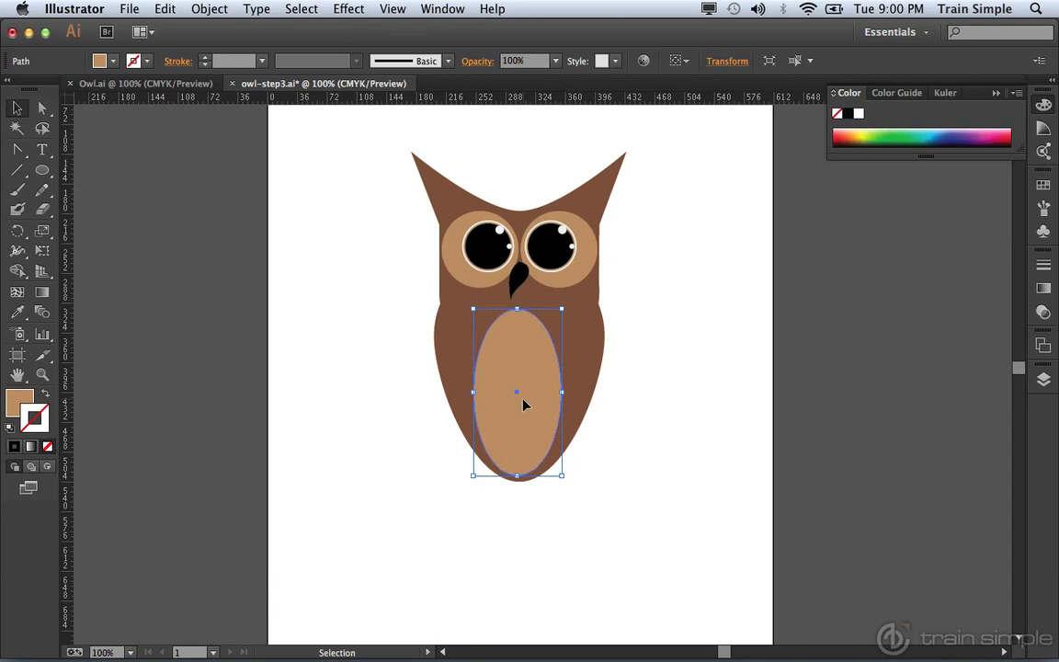
pyautogui.click(654, 405)
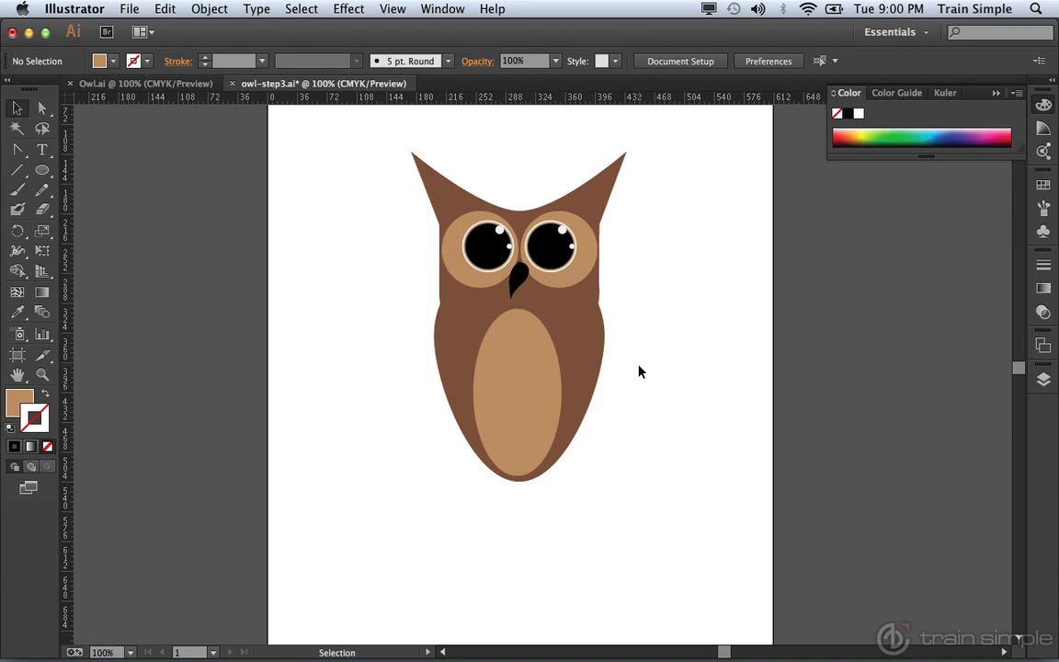
pyautogui.press('super')
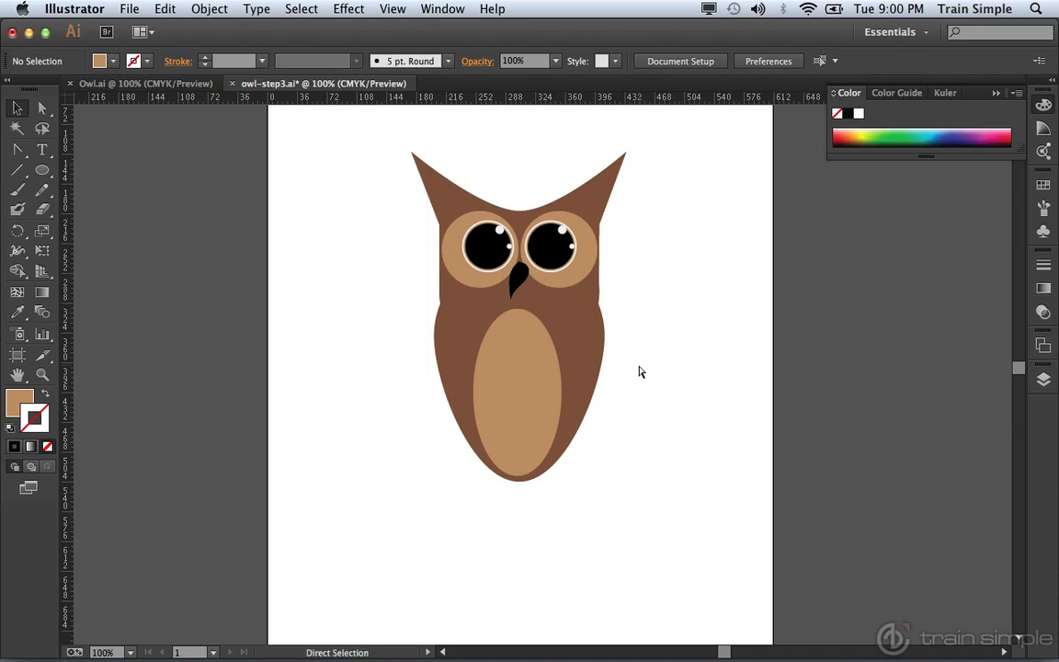